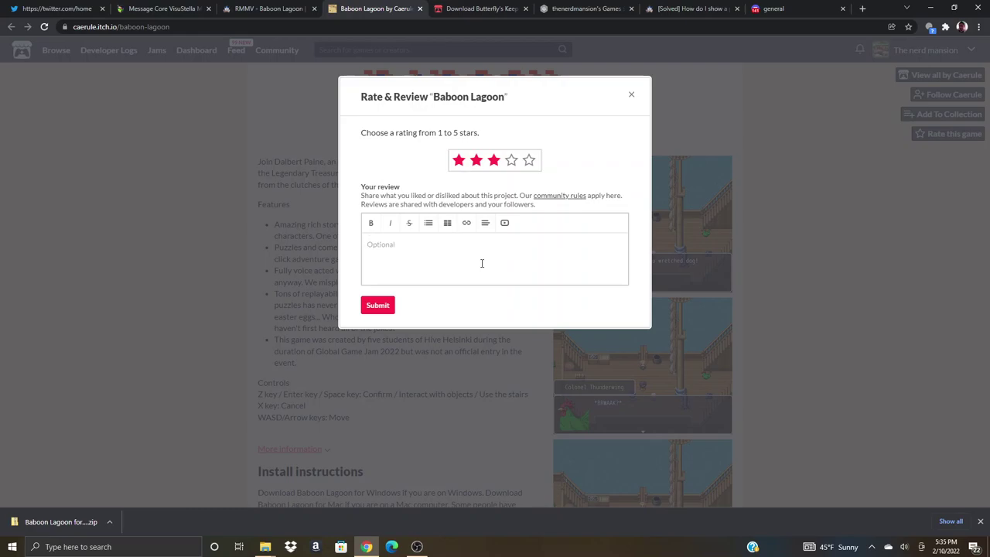
Step: Write the Baboon Lagoon review as "Funny game. It had it's moments.", replacing the draft ending "Good moments", and submit it
type("Funny game. Good moments")
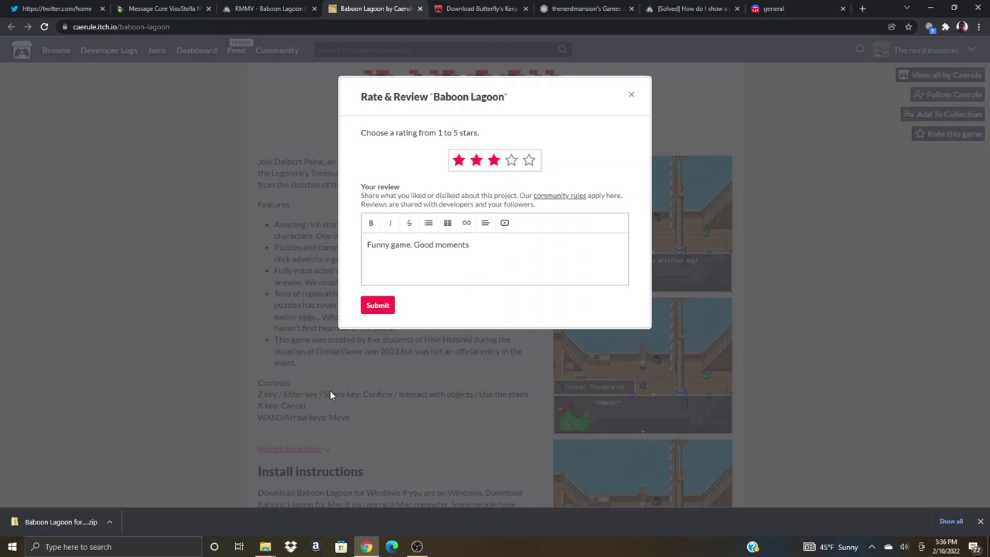
key("BackSpace")
key("BackSpace")
key("BackSpace")
key("BackSpace")
key("BackSpace")
key("BackSpace")
key("BackSpace")
key("BackSpace")
key("BackSpace")
key("BackSpace")
key("BackSpace")
key("BackSpace")
type("It had it's moments.")
left_click(378, 306)
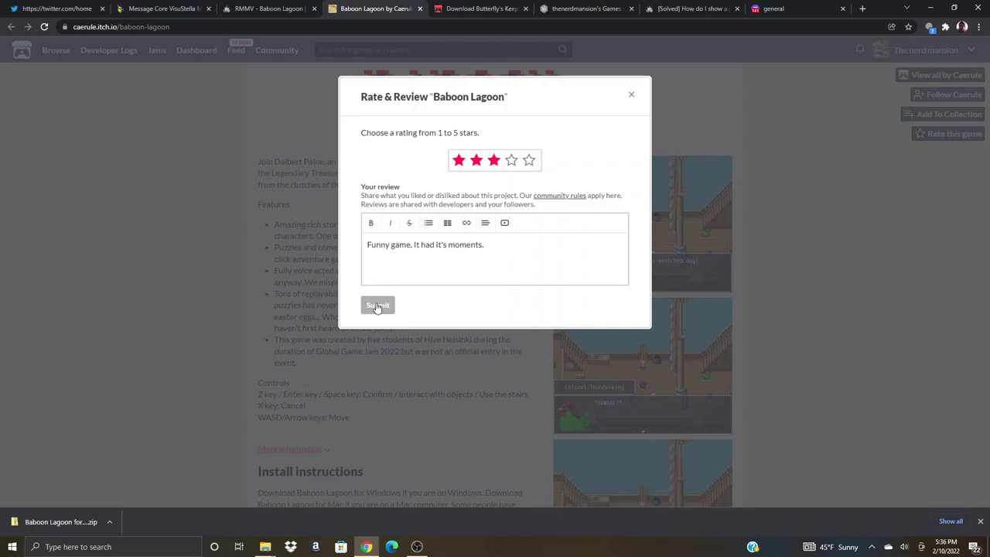
left_click(369, 196)
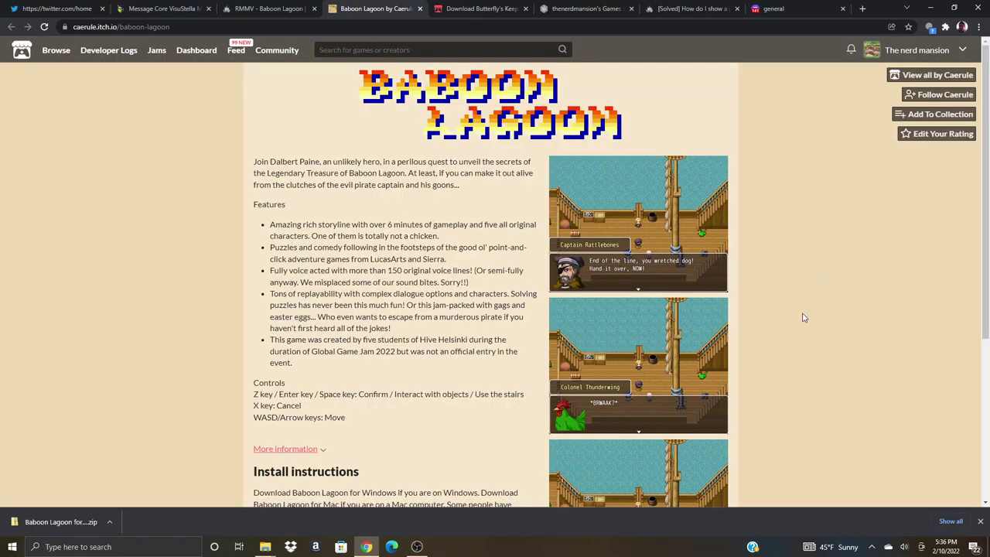
left_click(417, 546)
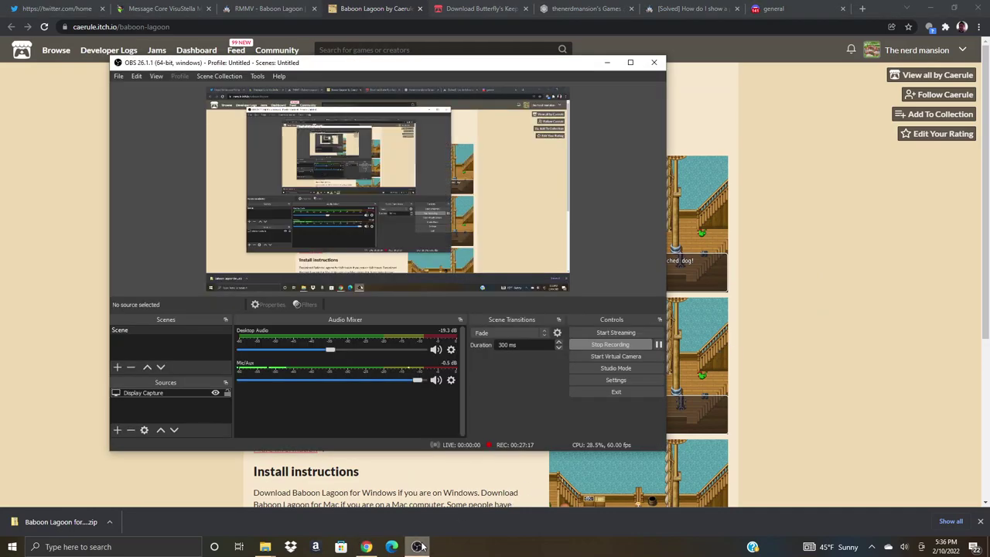
left_click(658, 347)
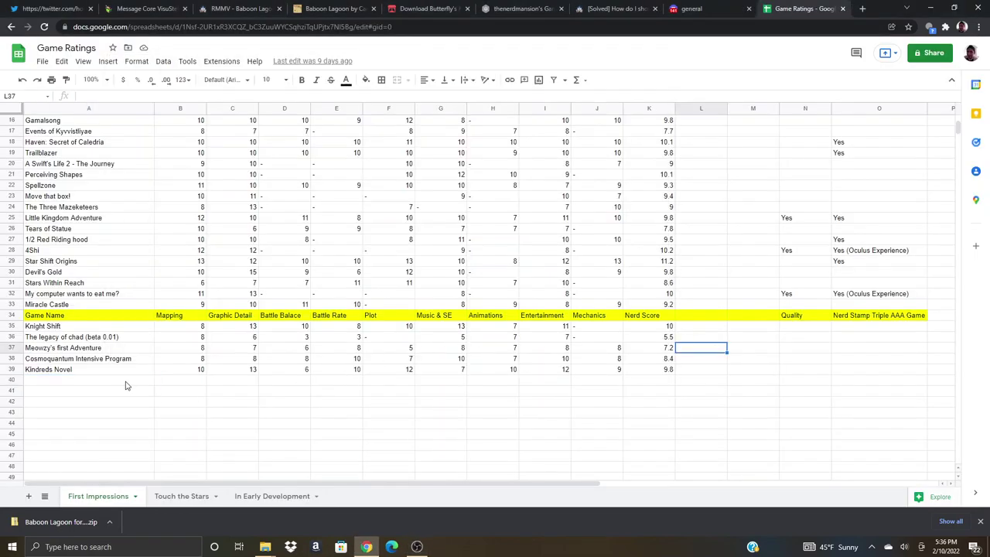
Step: Enter Baboon Island as a new game name in cell A40 of the First Impressions sheet
left_click(126, 382)
type("B")
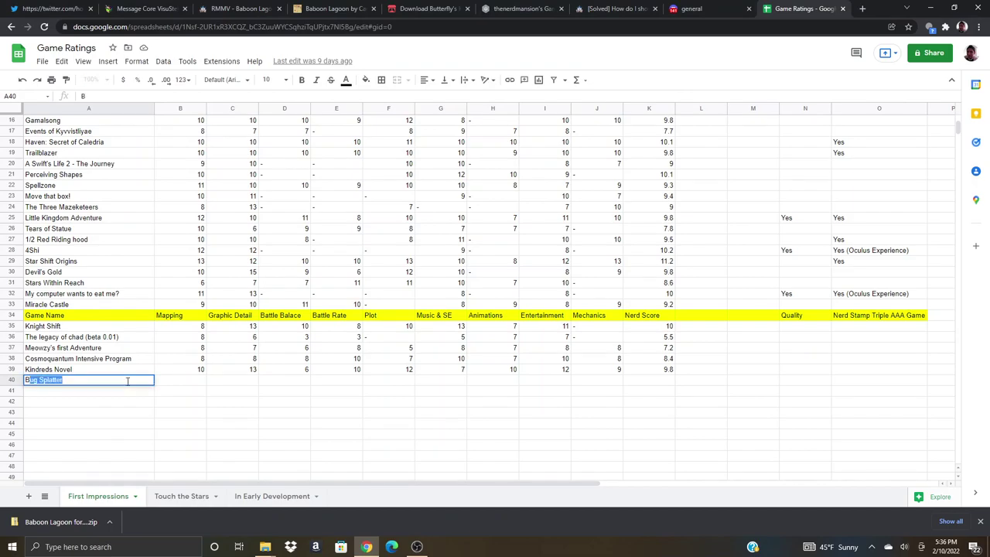
type("aboon Island")
Step: Check the downloaded game's folder name and correct the name in cell A40 to Baboon Lagoon
left_click(265, 546)
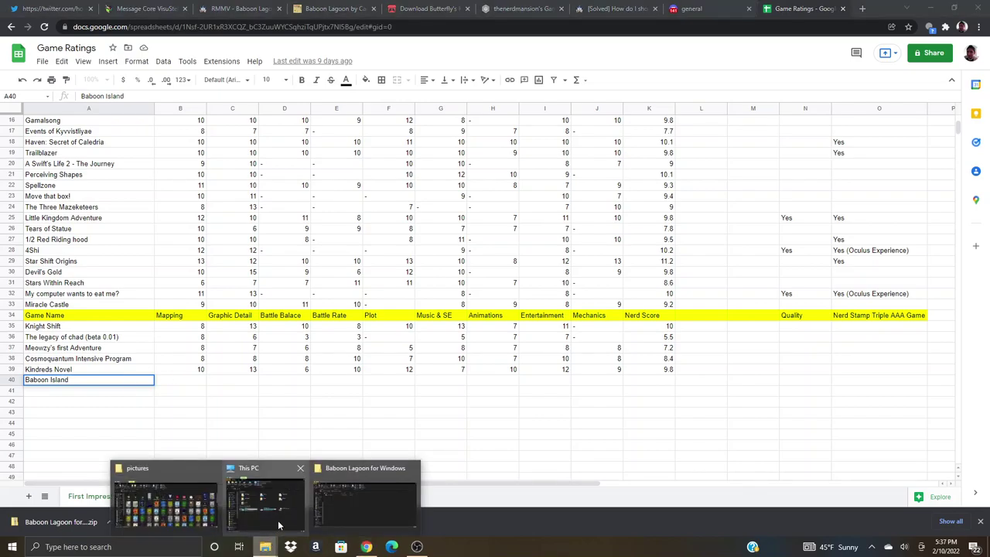
mouse_move(343, 506)
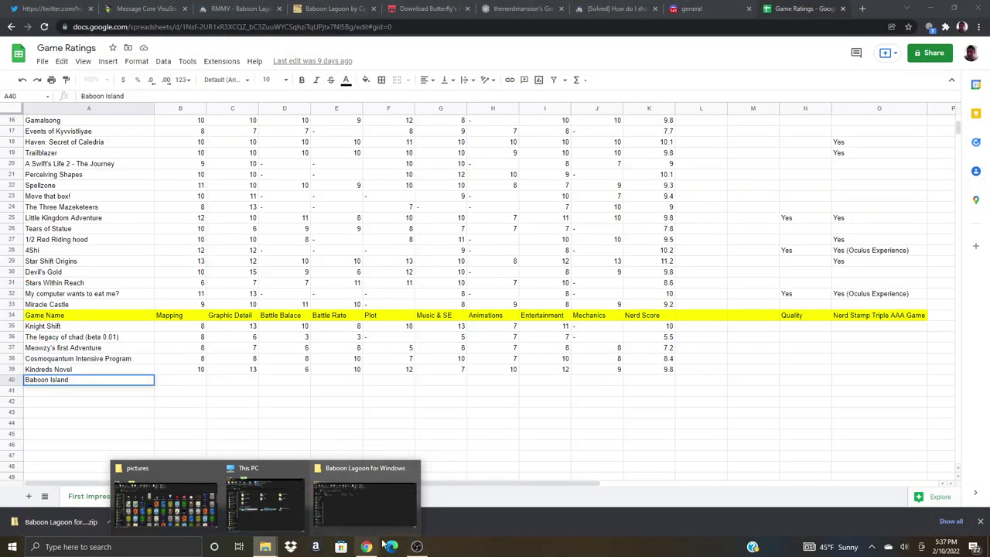
double_click(77, 379)
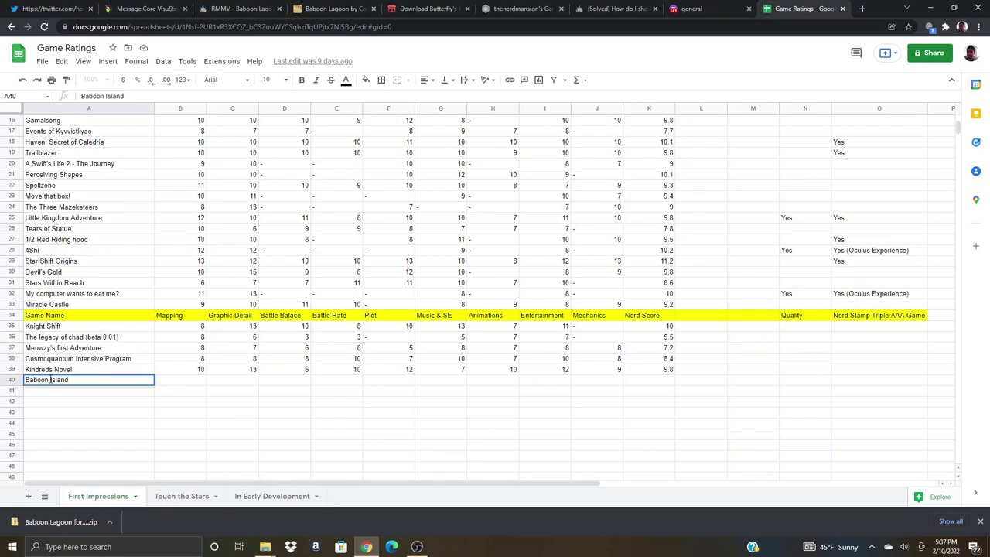
left_click_drag(50, 379, 142, 379)
type("Lagoon")
left_click(185, 295)
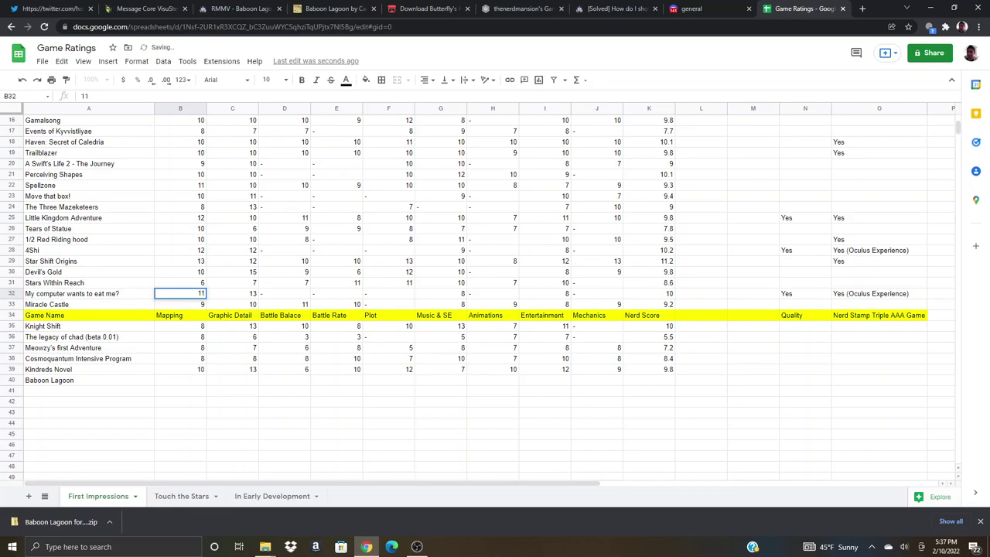
left_click(180, 380)
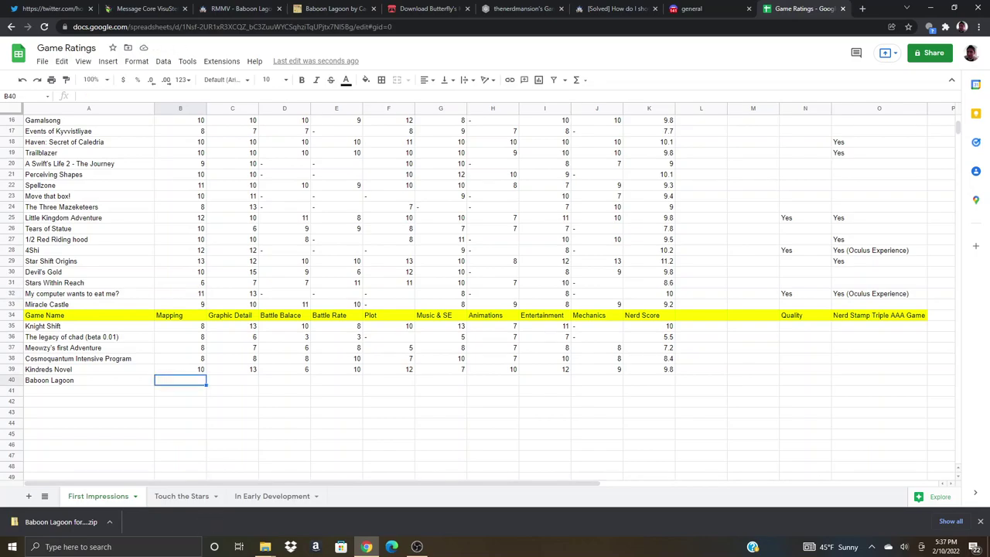
left_click(248, 454)
scroll(309, 464, "up", 1)
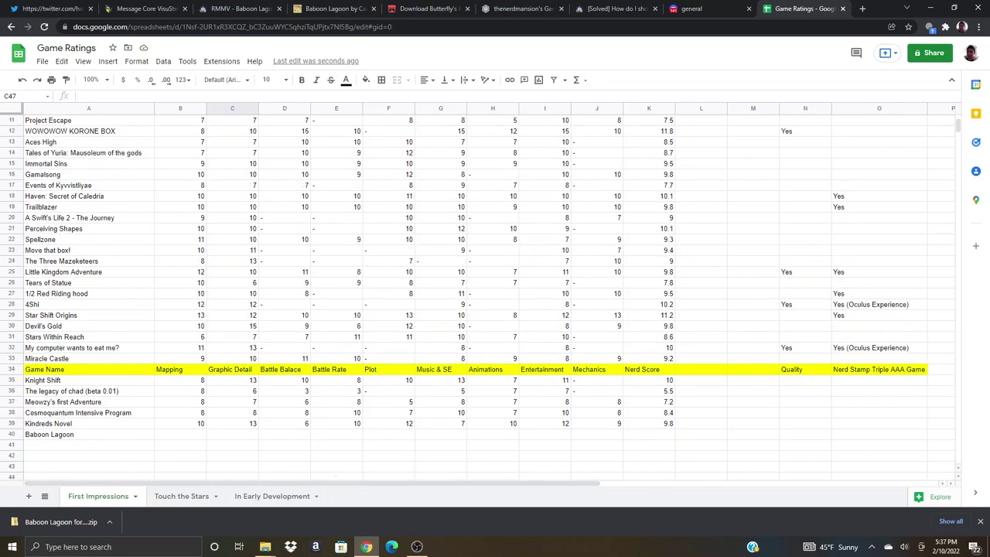
scroll(332, 469, "down", 1)
scroll(332, 469, "up", 1)
scroll(476, 278, "down", 3)
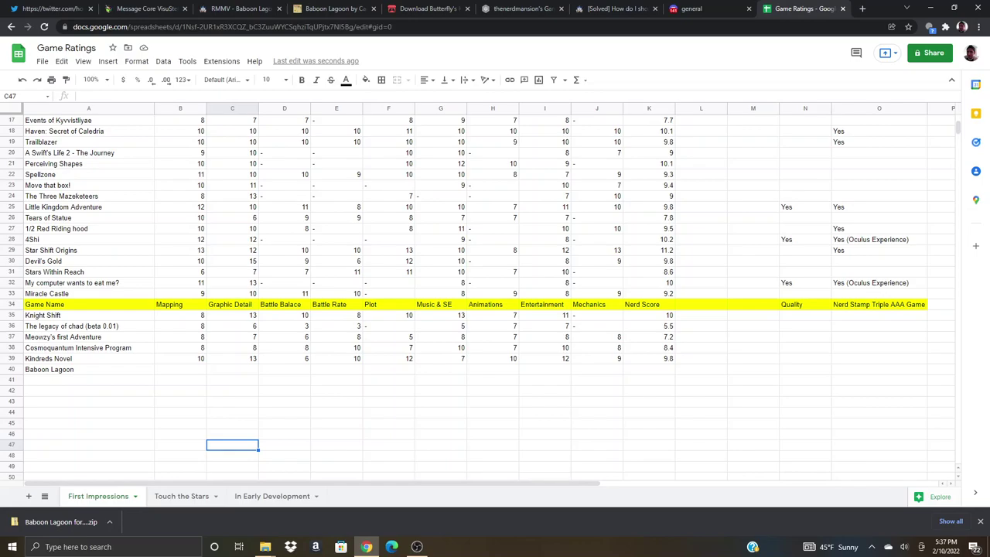
Step: Enter Baboon Lagoon's scores in row 40: 6 for Mapping and 7 for Graphic Detail
key("Up")
key("Up")
key("Up")
key("Up")
key("Up")
key("Up")
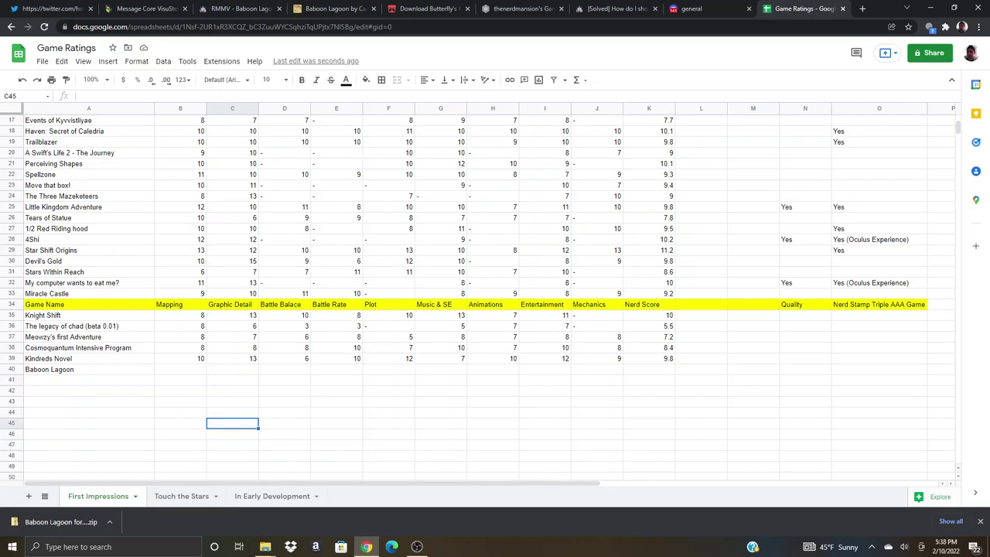
key("Left")
key("Up")
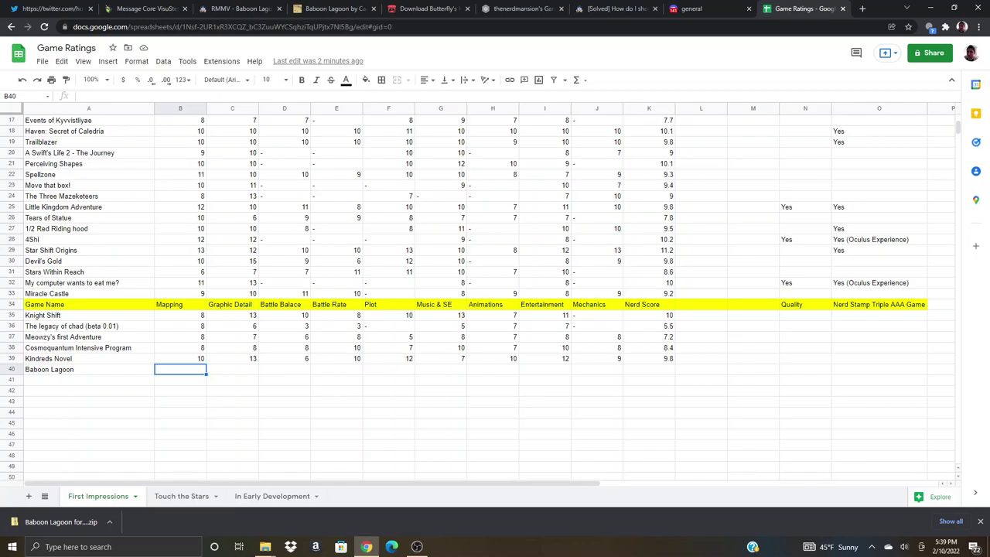
type("6")
key("Tab")
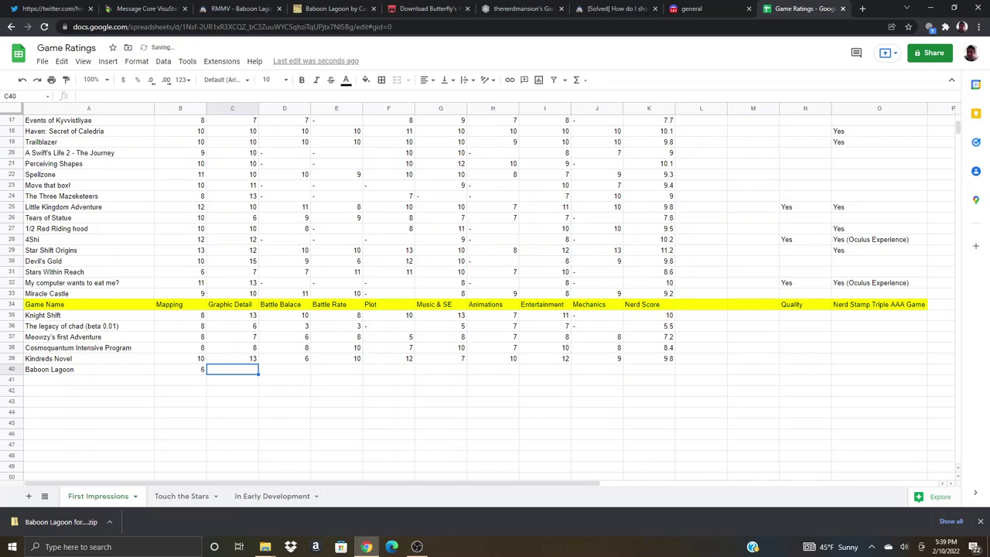
type("7")
key("Tab")
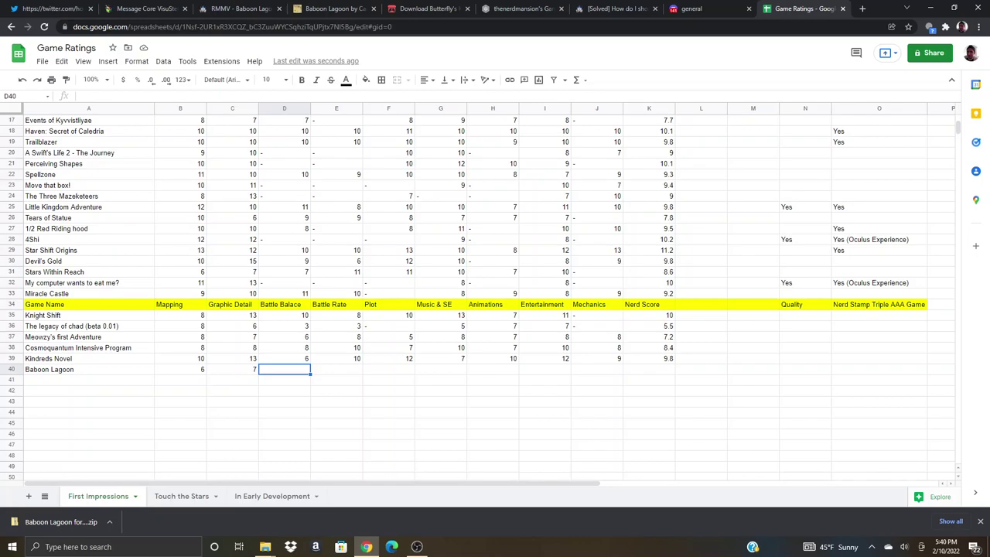
Step: Fill Baboon Lagoon's Battle Balace, Battle Rate and Plot cells with a dash each
type("-")
key("Tab")
type("-")
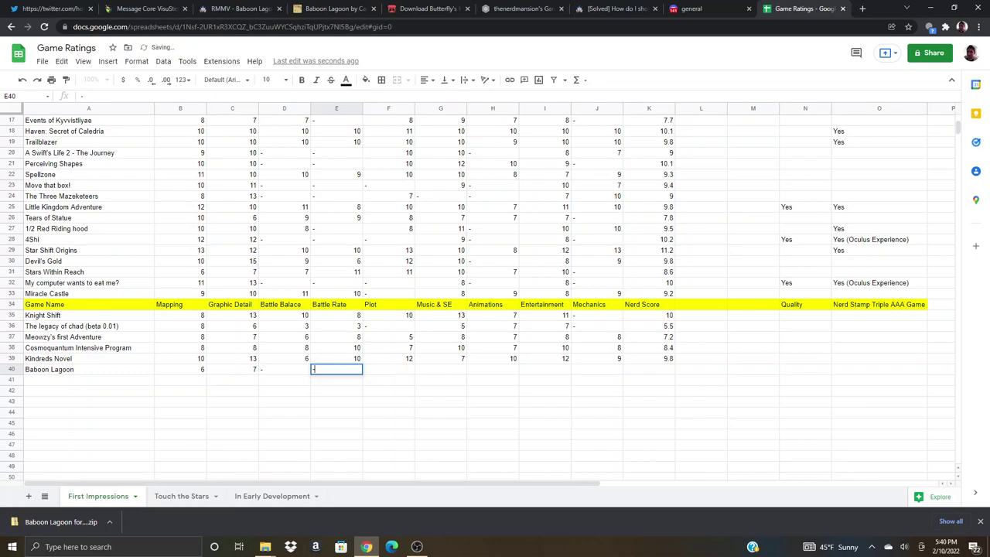
key("Tab")
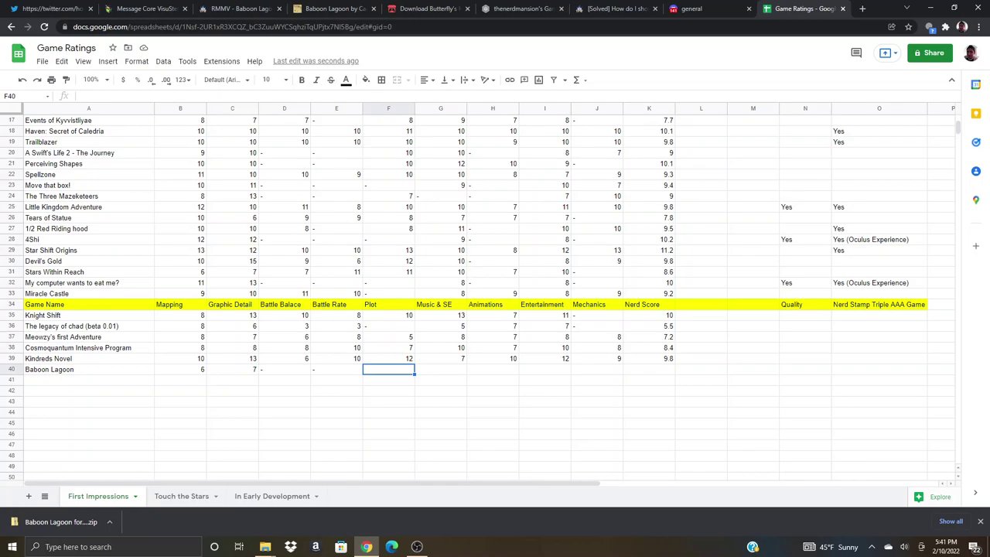
type("-")
key("Tab")
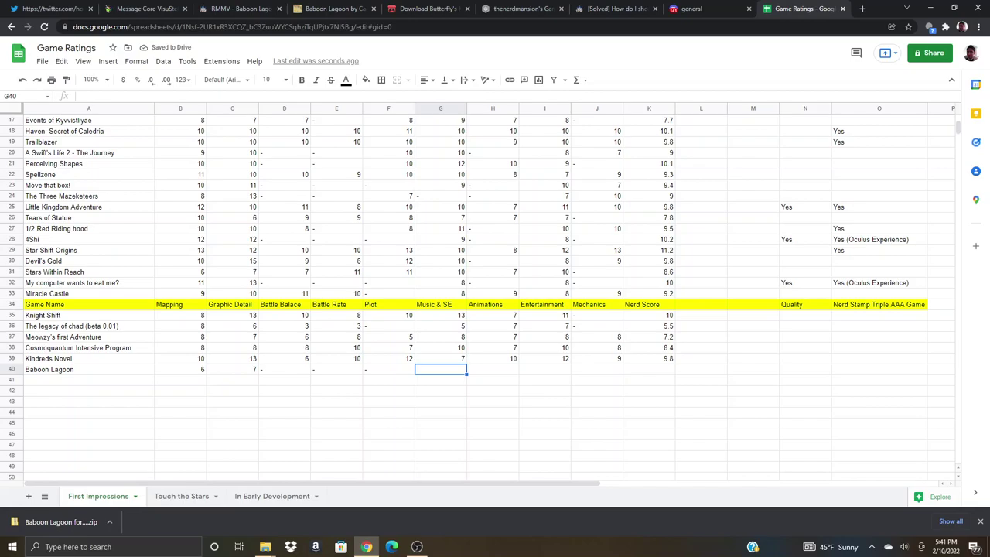
Step: Enter 10 as Baboon Lagoon's Music & SE score in cell G40, then replace it with the formula =10-1-1
type("10")
key("Tab")
key("shift+Tab")
key("Delete")
type("=10-1-1")
key("Return")
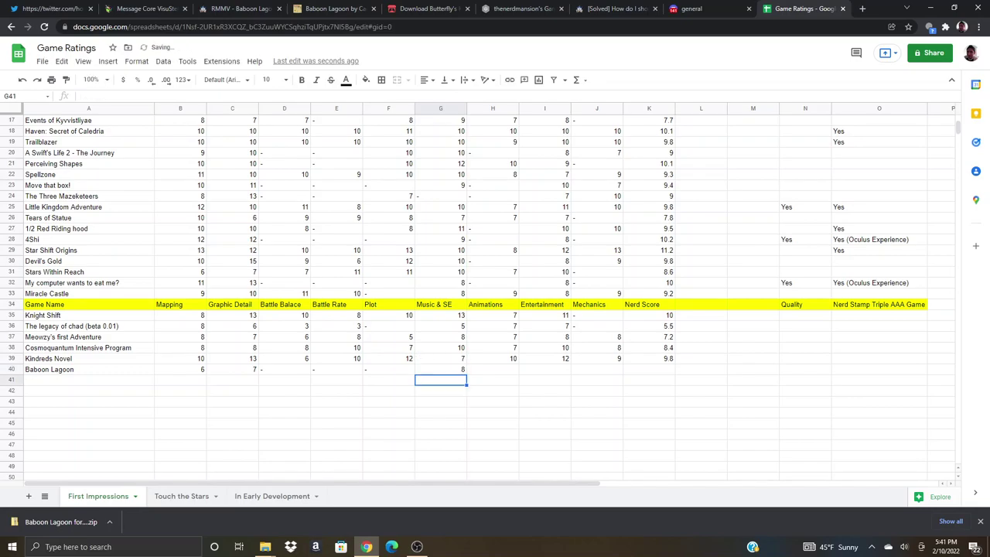
Step: Re-enter the formula =10-1-1 in Baboon Lagoon's Music & SE cell
left_click(440, 369)
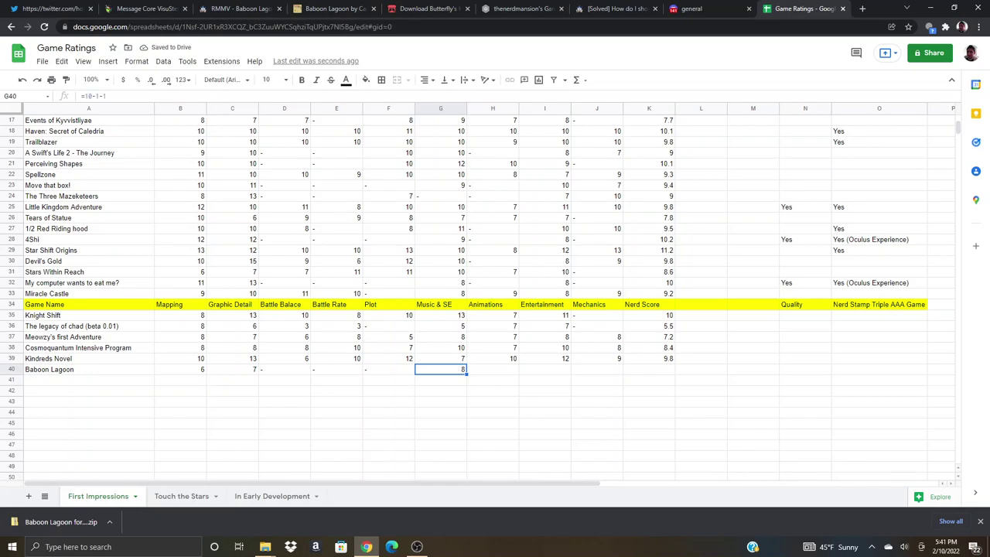
type("=")
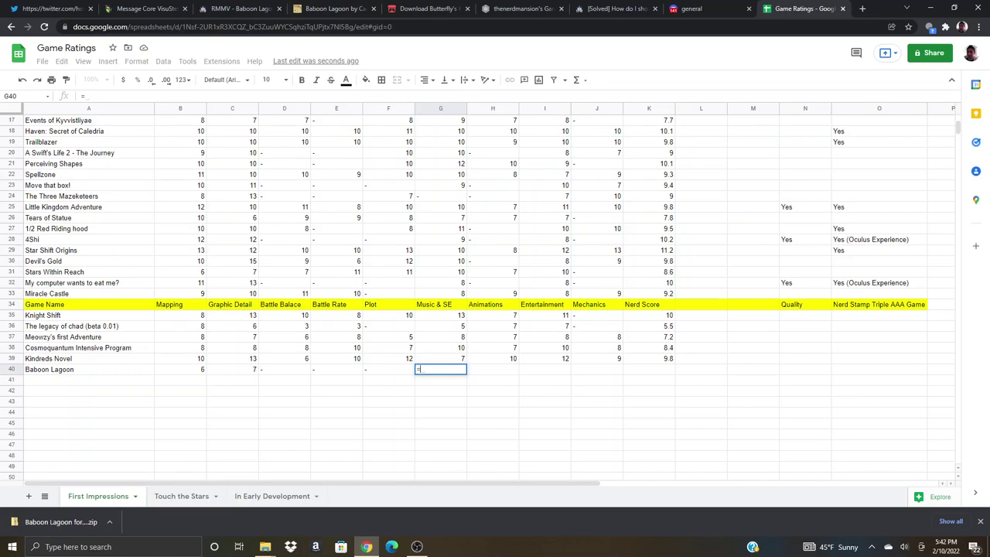
type("10")
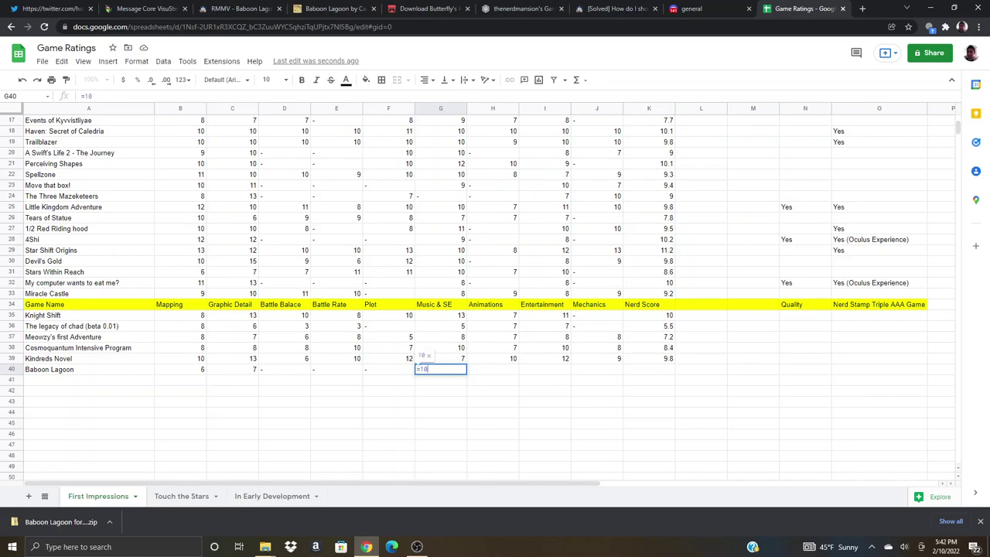
type("-1")
type("-1")
key("Return")
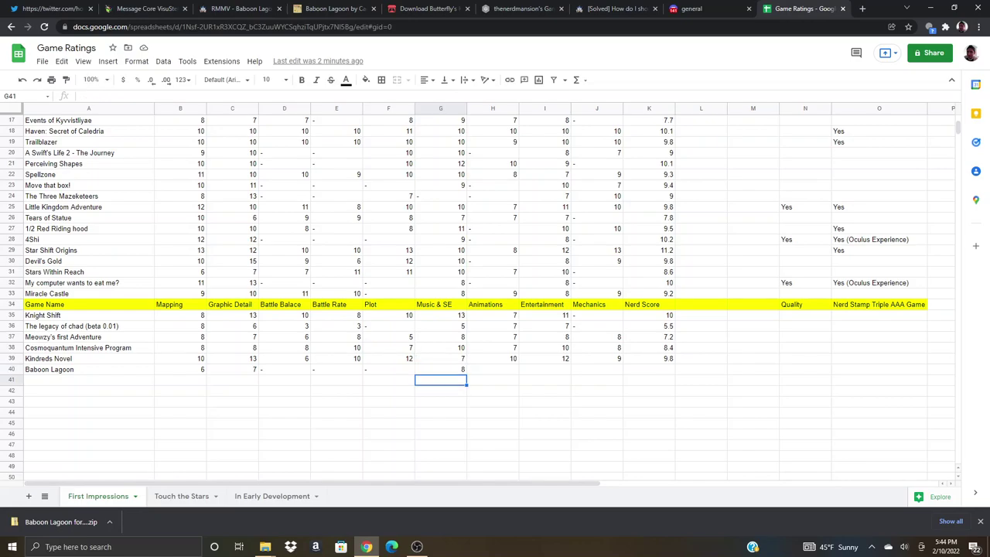
Step: Replace the Music & SE formula in cell G40 with the plain value 8 and put a dash under Animations
left_click(441, 368)
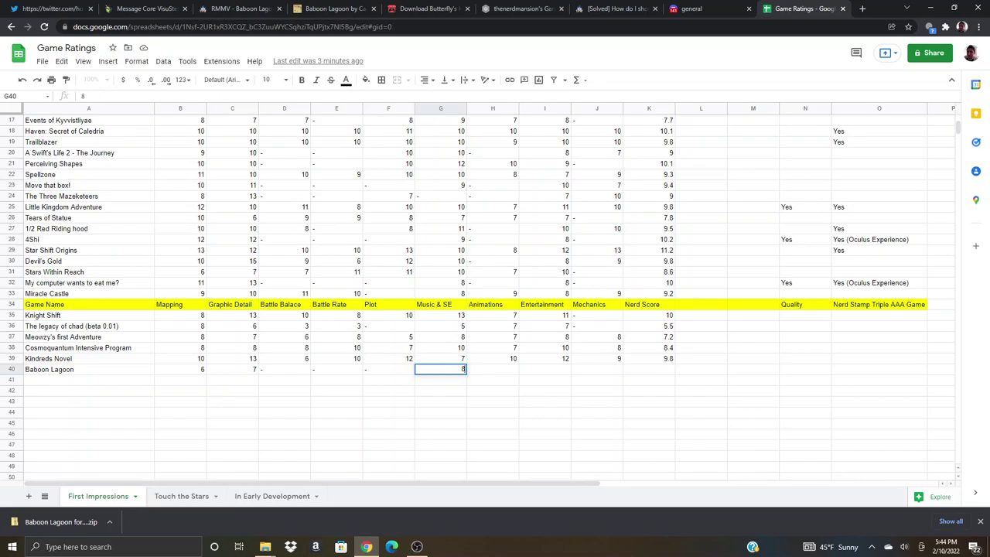
left_click(492, 369)
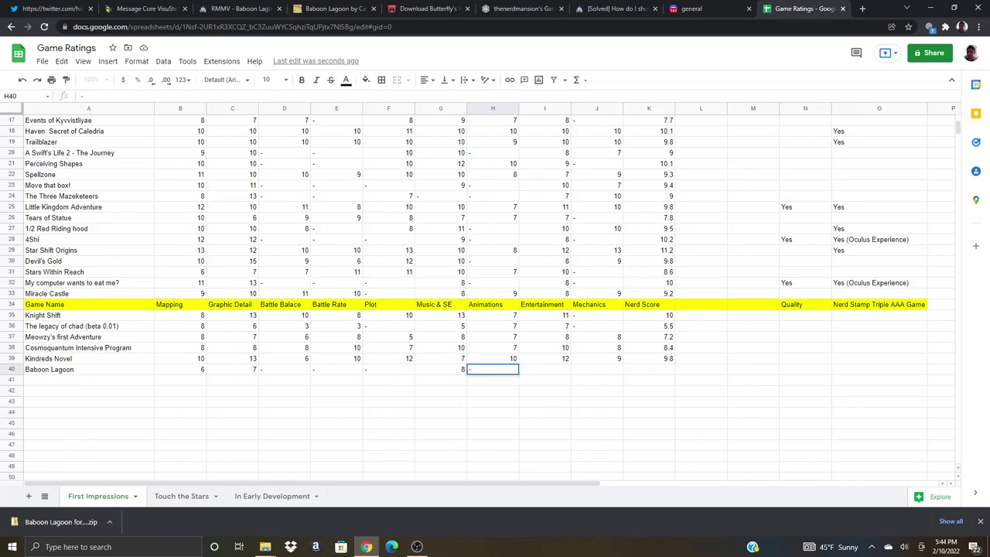
key("Tab")
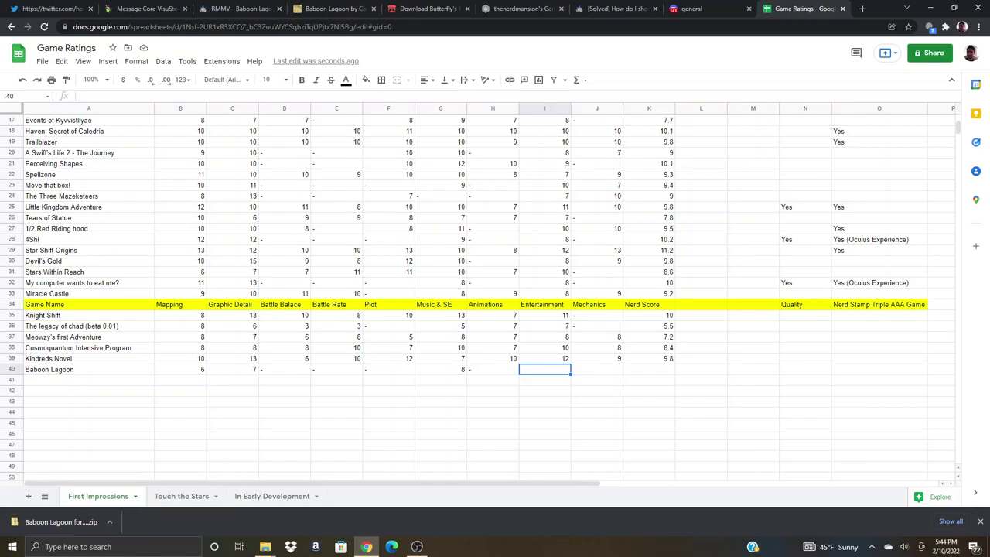
Step: Put a dash in Baboon Lagoon's Mechanics cell and another in its Entertainment cell
left_click(596, 368)
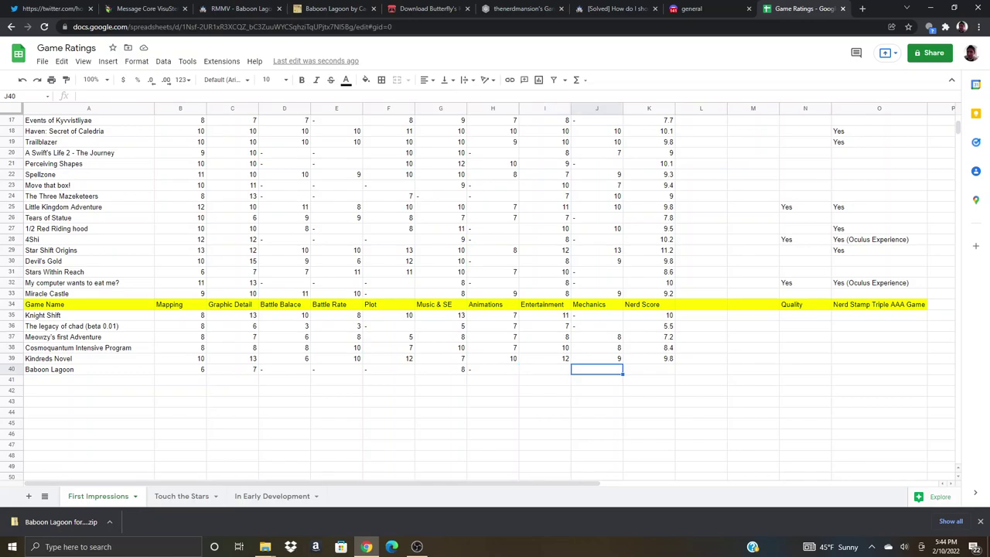
type("-")
key("Left")
type("-")
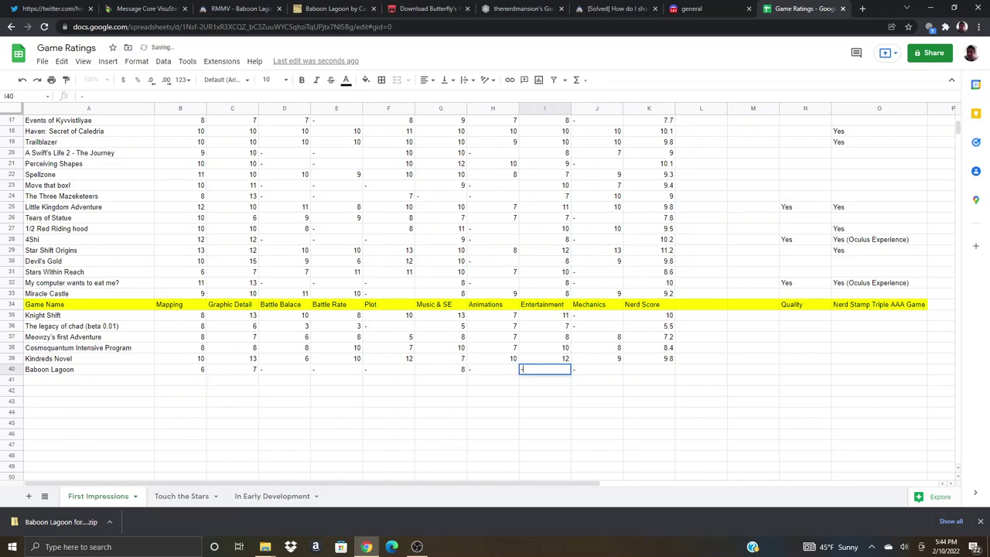
key("Tab")
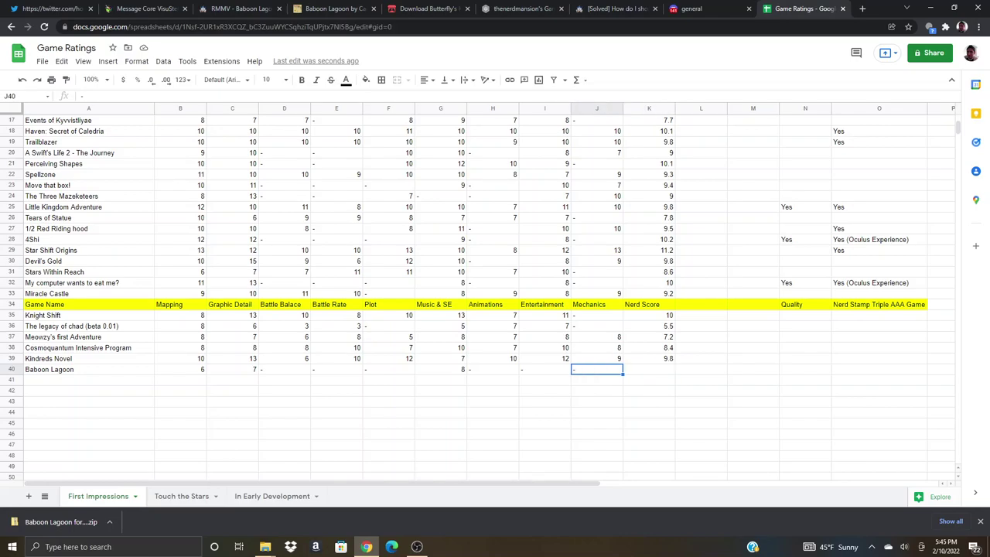
left_click(417, 546)
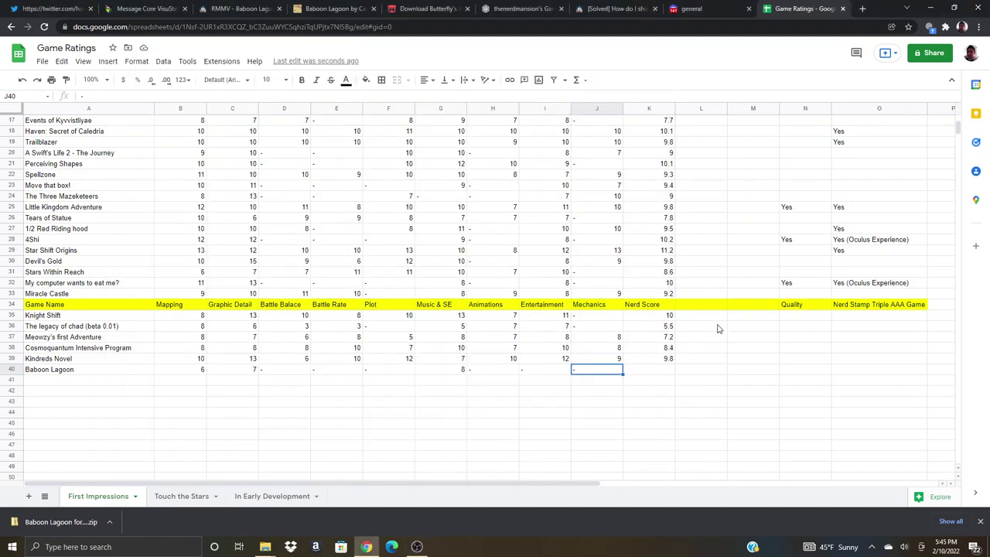
left_click(717, 325)
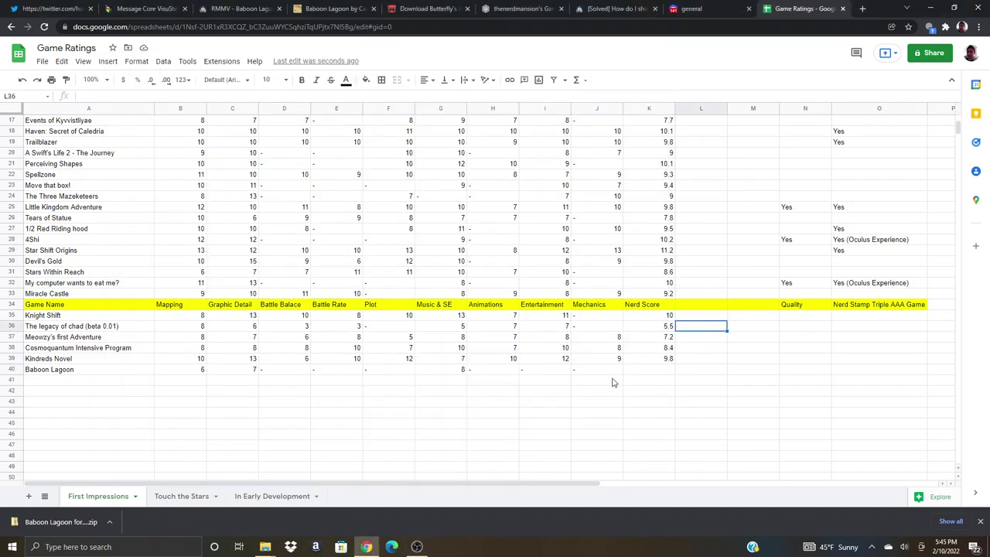
left_click(610, 370)
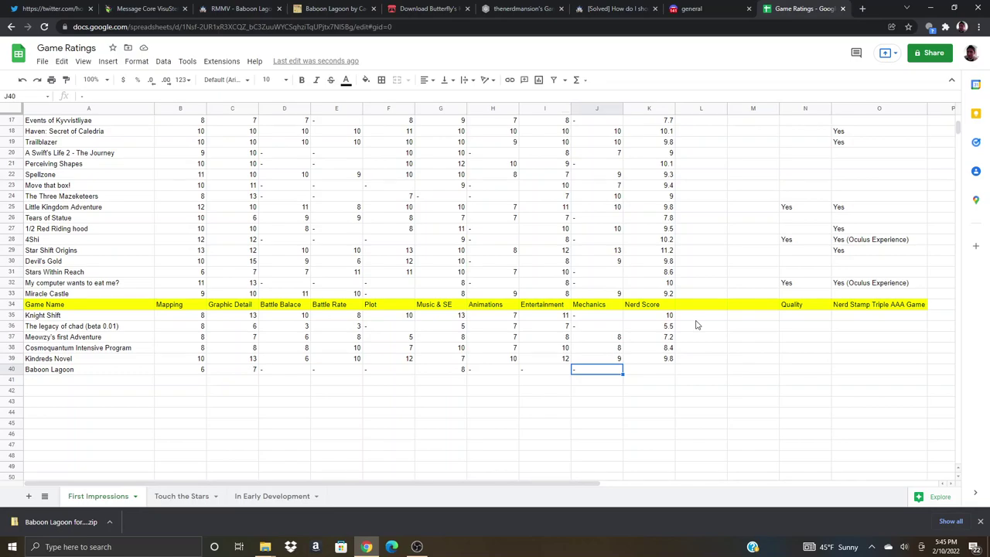
Step: Average Baboon Lagoon's scores 6, 7 and 8 in Calculator, then enter 7 as its Nerd Score in cell K40
left_click(648, 371)
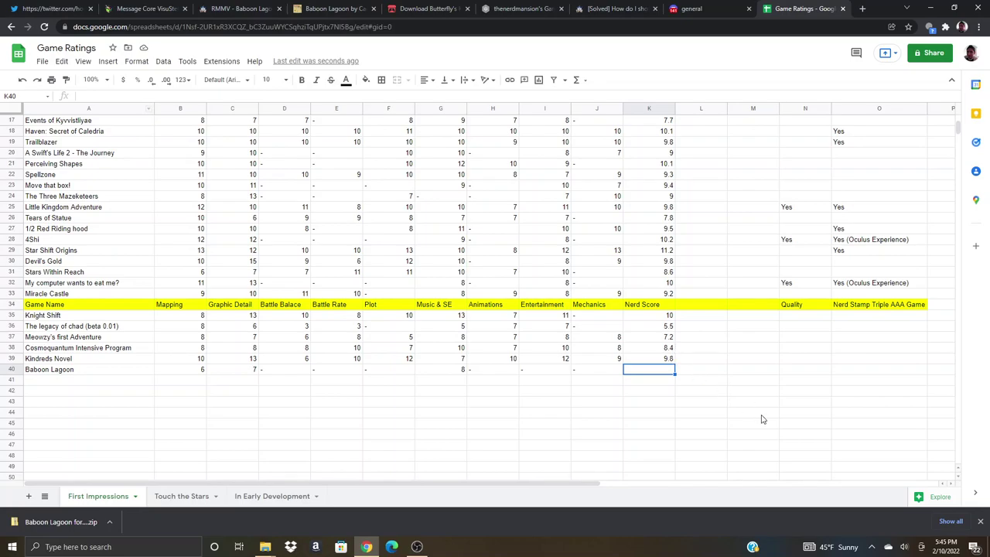
key("super")
type("ca")
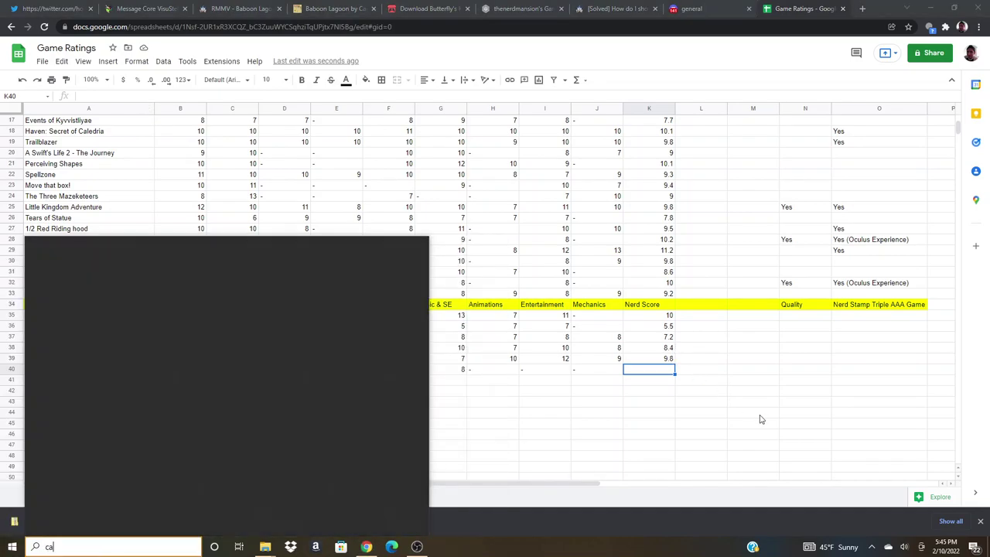
key("Return")
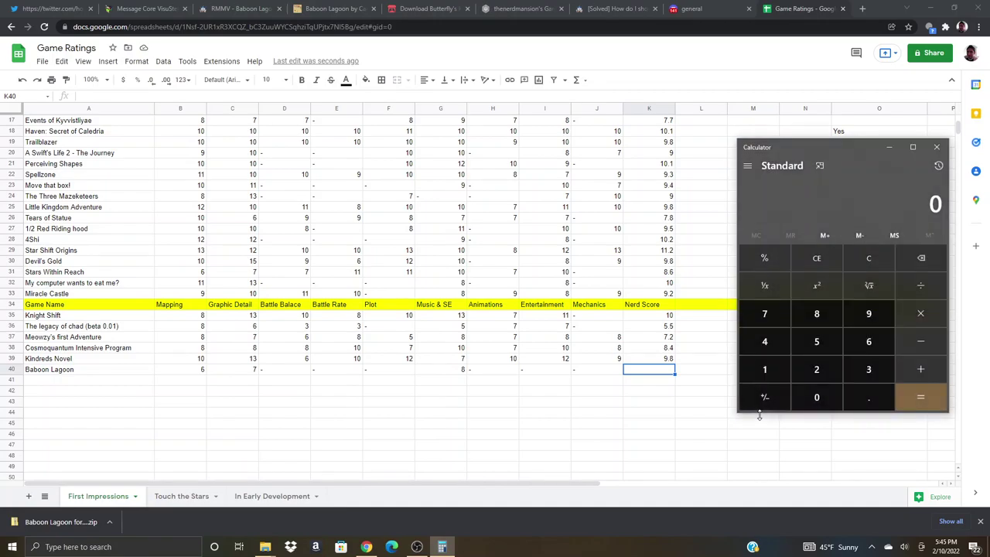
type("6+7+8")
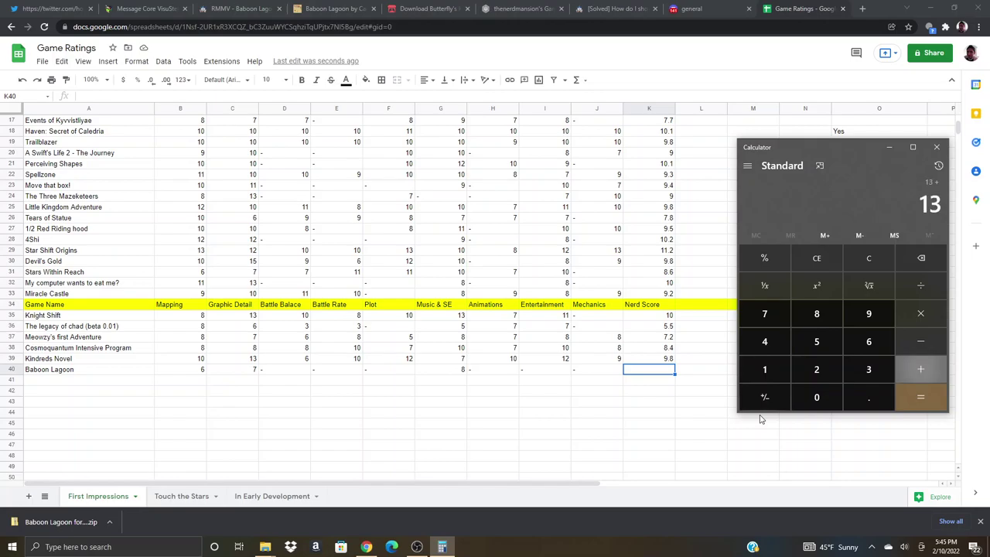
key("Return")
type("+ ")
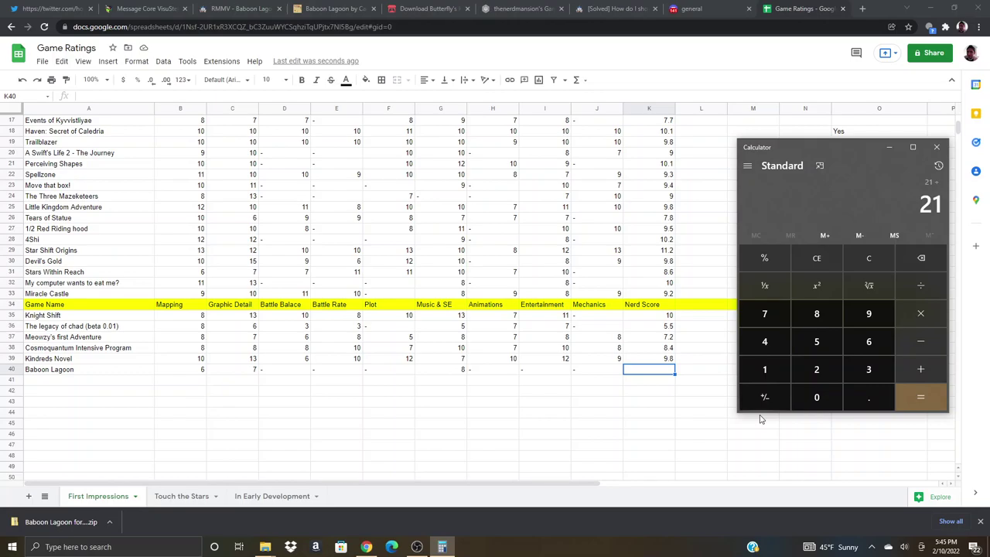
type("3")
key("Return")
left_click(936, 147)
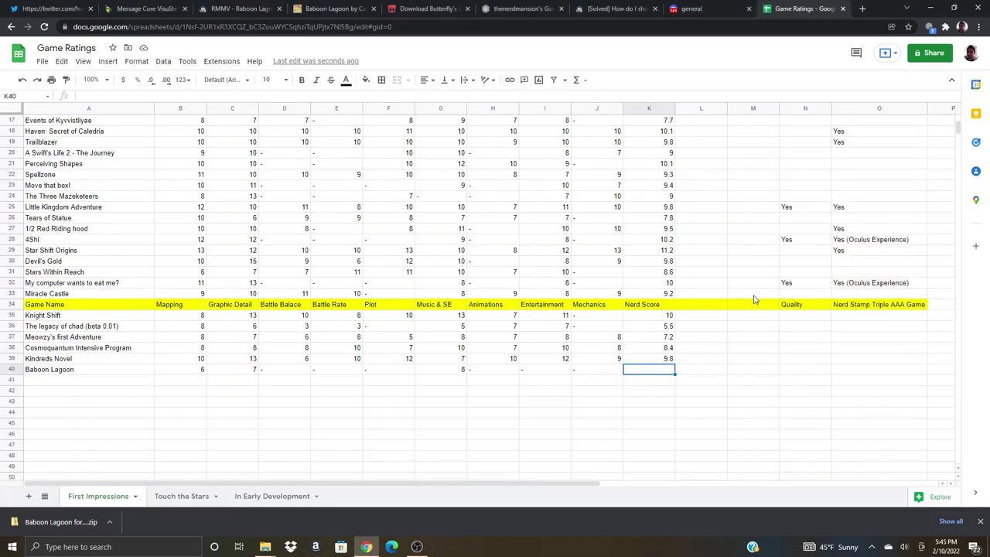
type("7")
key("Tab")
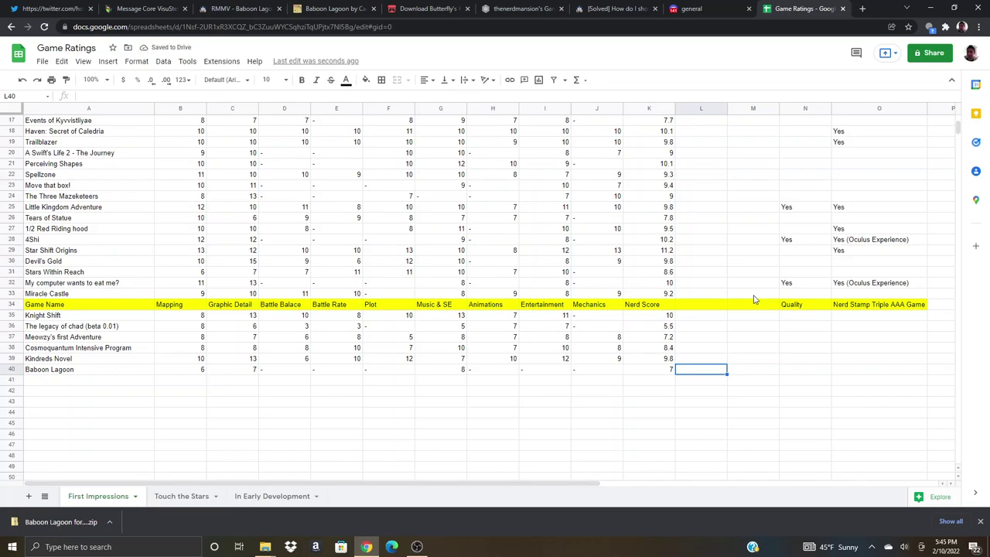
key("Up")
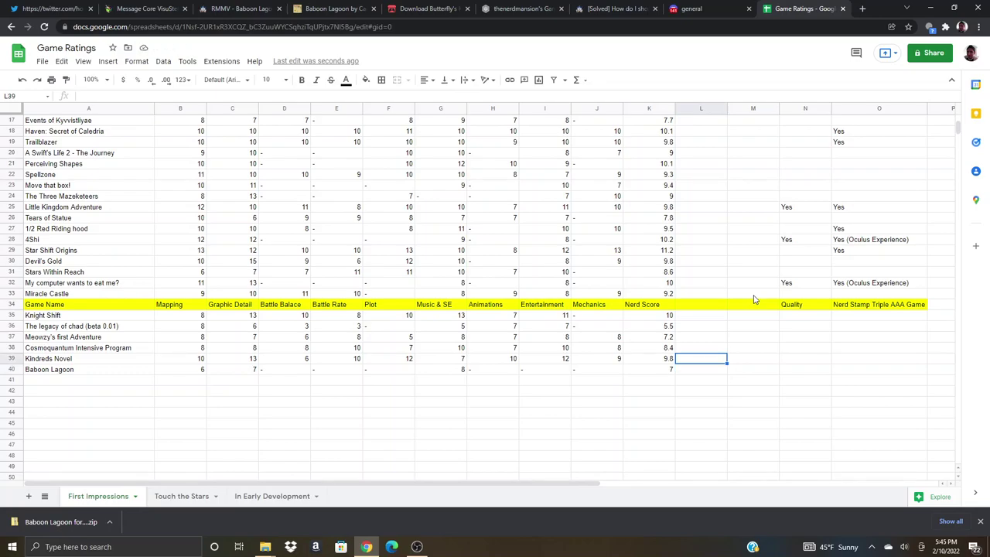
key("Down")
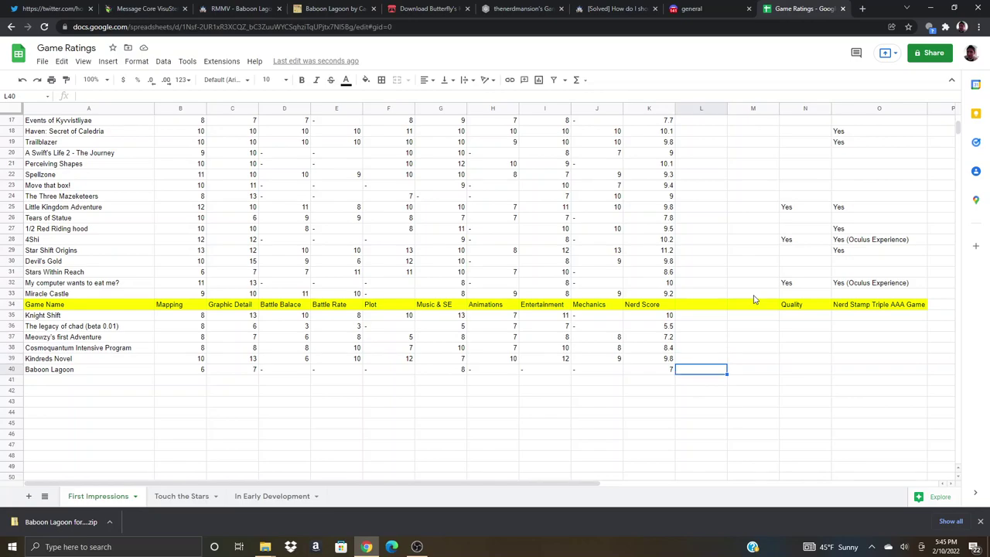
key("Left")
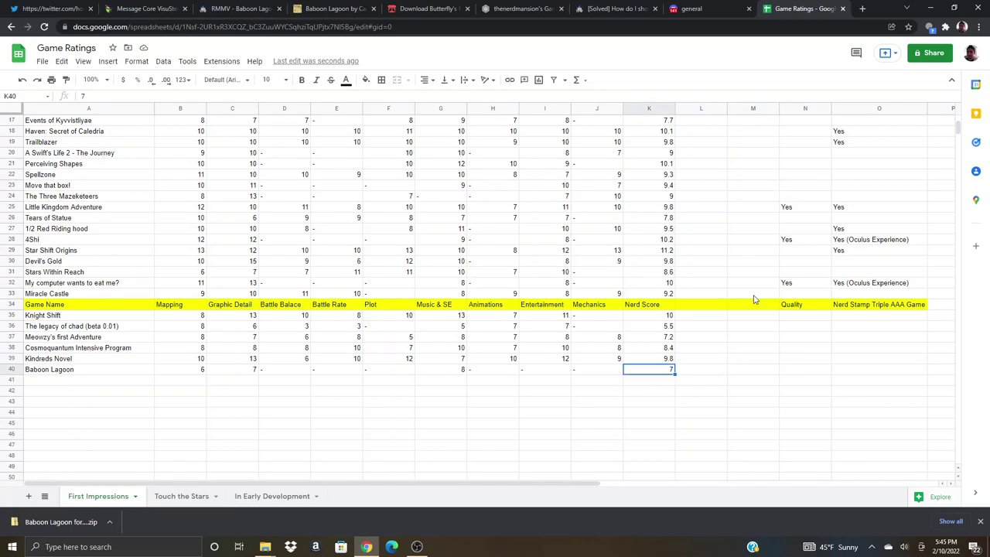
key("Left")
key("Left")
key("Left")
key("Left")
key("Left")
key("Left")
key("Left")
key("Left")
key("Left")
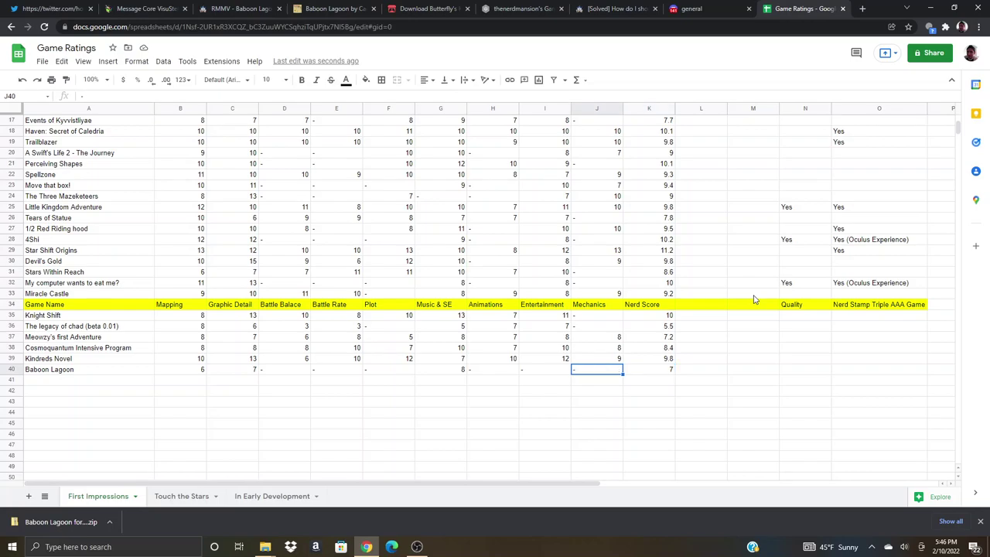
key("ctrl+Right")
key("ctrl+Right")
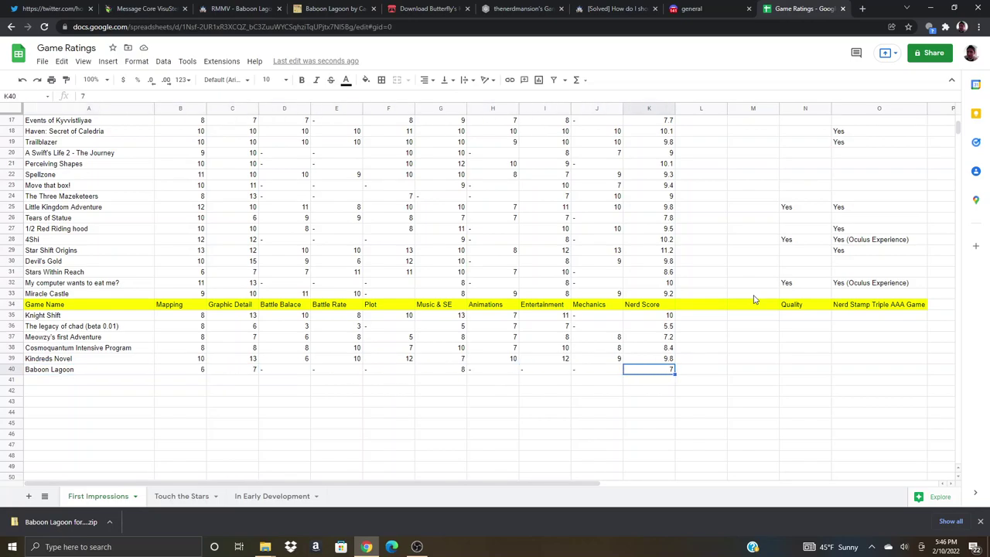
key("Right")
key("Left")
key("ctrl+Left")
key("ctrl+Left")
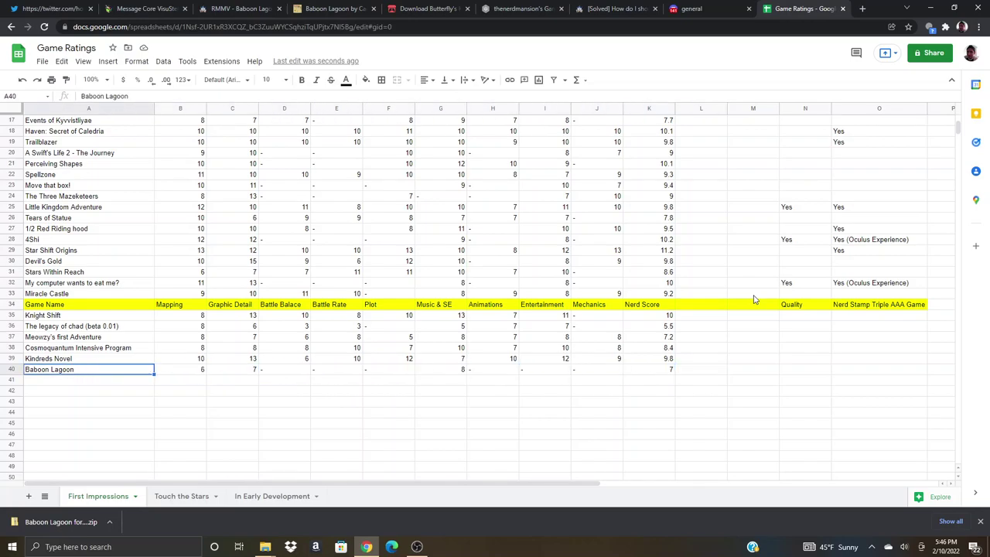
key("Right")
key("ctrl+Right")
key("ctrl+Right")
key("Left")
key("ctrl+Left")
key("ctrl+Left")
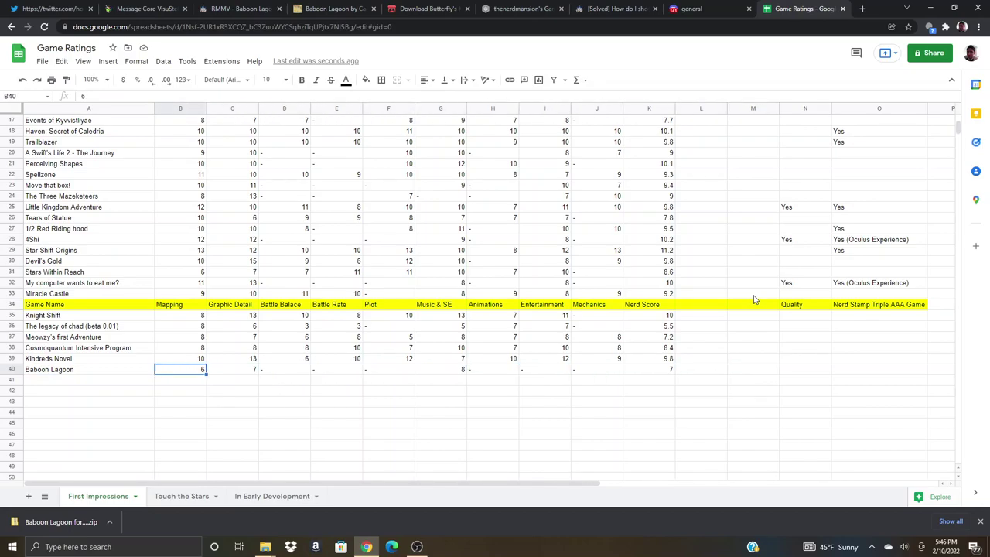
key("Left")
key("Right")
key("Right")
key("Right")
key("Right")
key("Right")
key("Right")
key("Right")
key("Right")
key("Right")
key("Right")
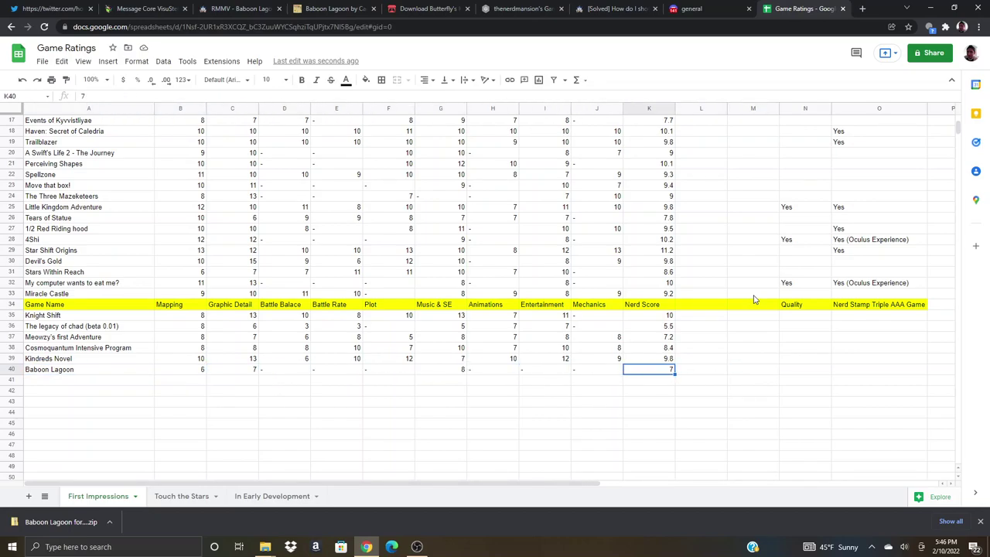
key("Right")
key("Right")
key("Right")
key("Right")
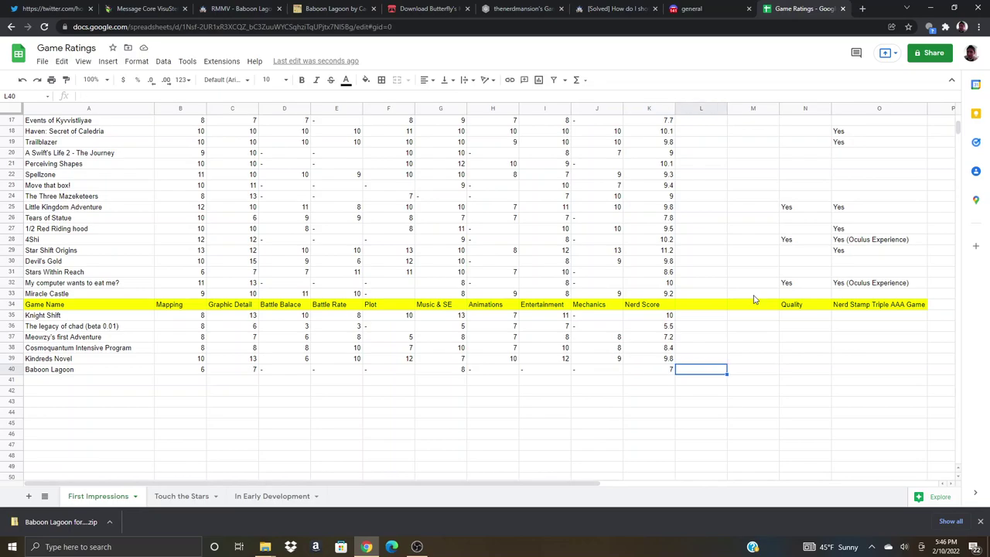
key("Left")
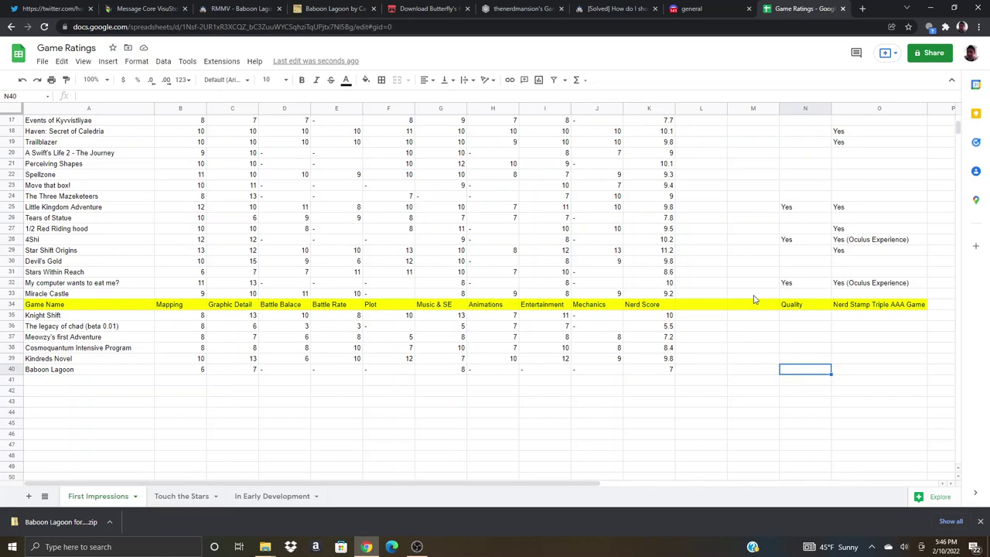
key("Right")
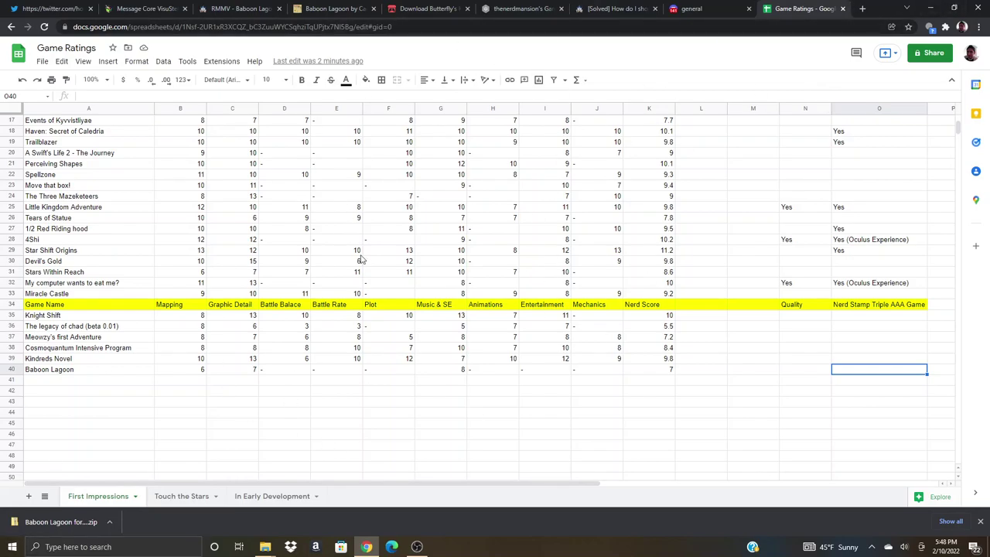
Step: View the ratings on the In Early Development sheet, then return to the First Impressions sheet
left_click(281, 498)
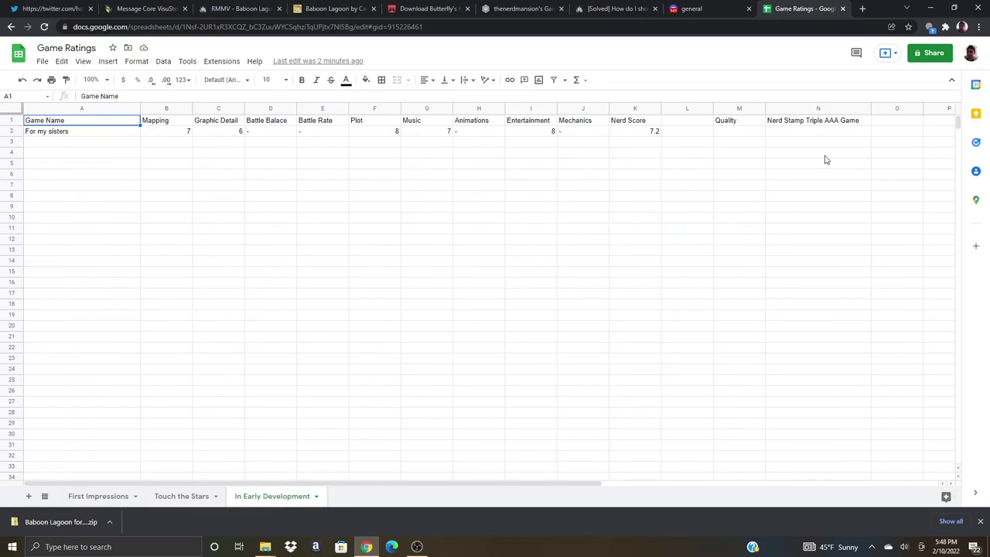
left_click(114, 499)
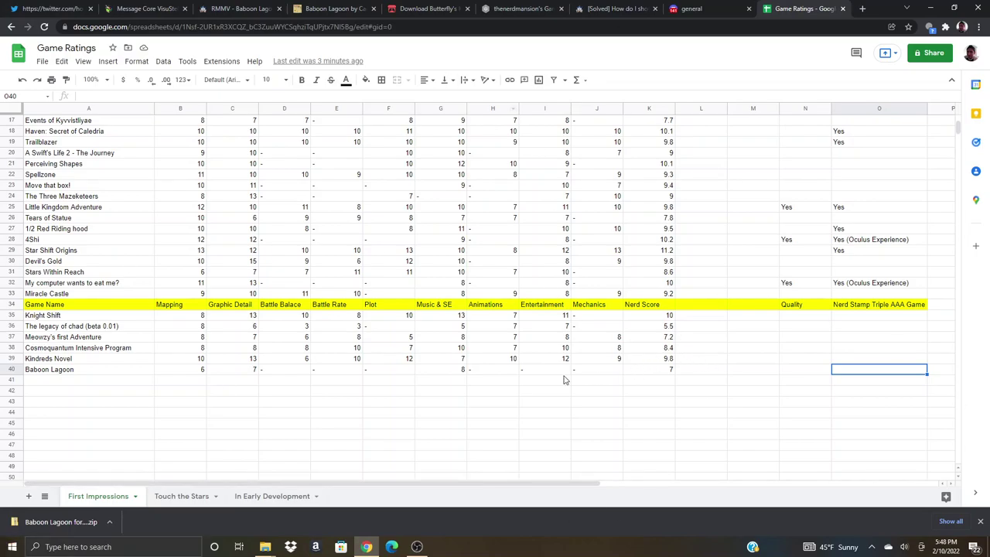
Step: Close the browser's downloads bar and switch to the OBS window
left_click(981, 521)
left_click(417, 547)
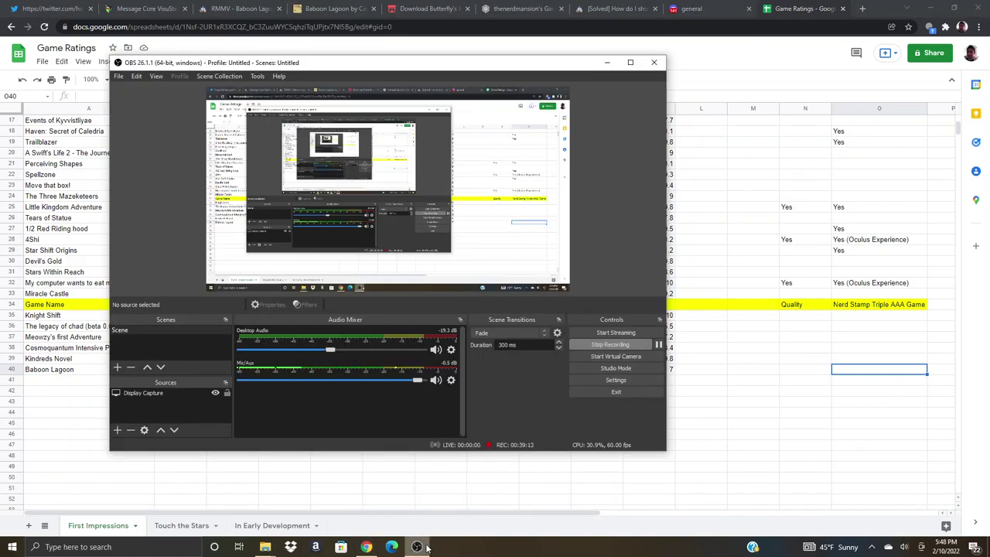